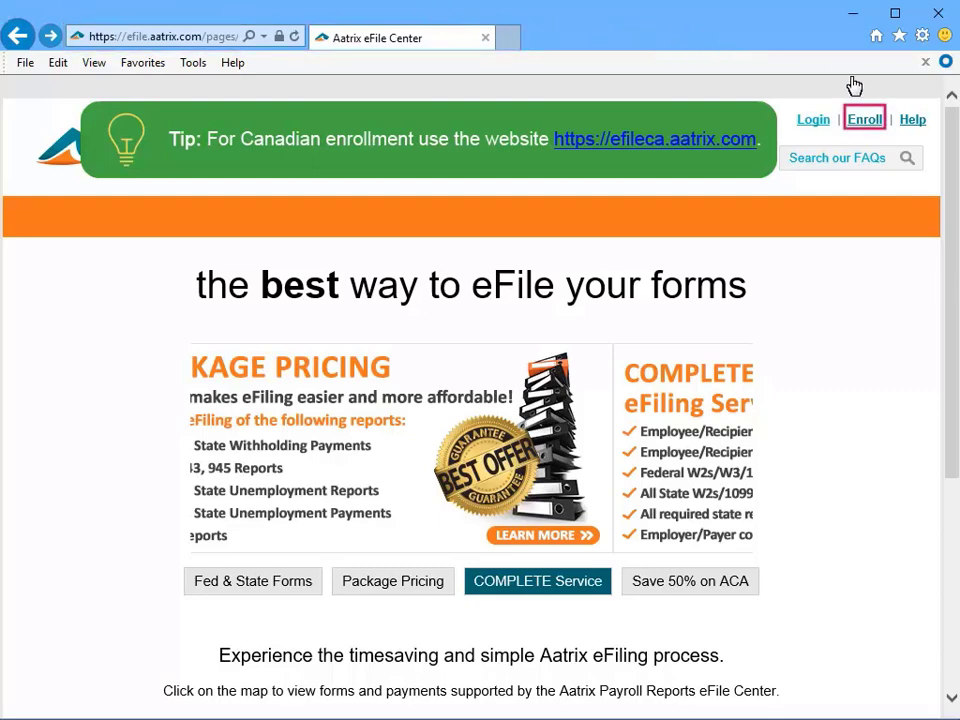
- Enroll a new eFile company-filer account with Sage 300CRE and the contact name, email and phone
{"action": "left_click", "coordinate": [866, 120]}
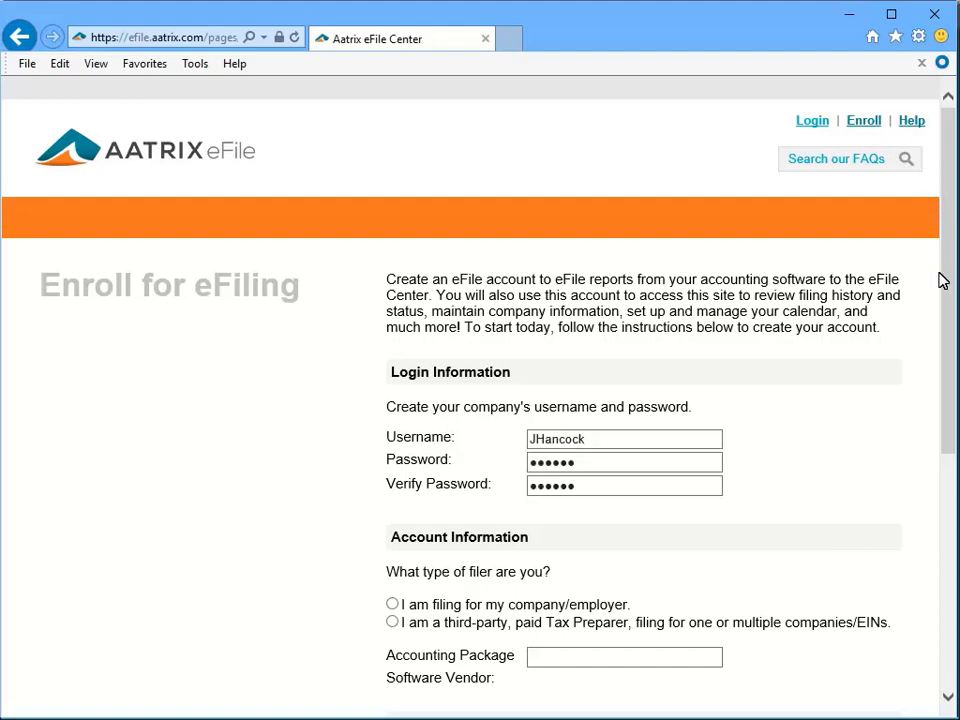
{"action": "scroll", "coordinate": [945, 409], "scroll_direction": "down", "scroll_amount": 2}
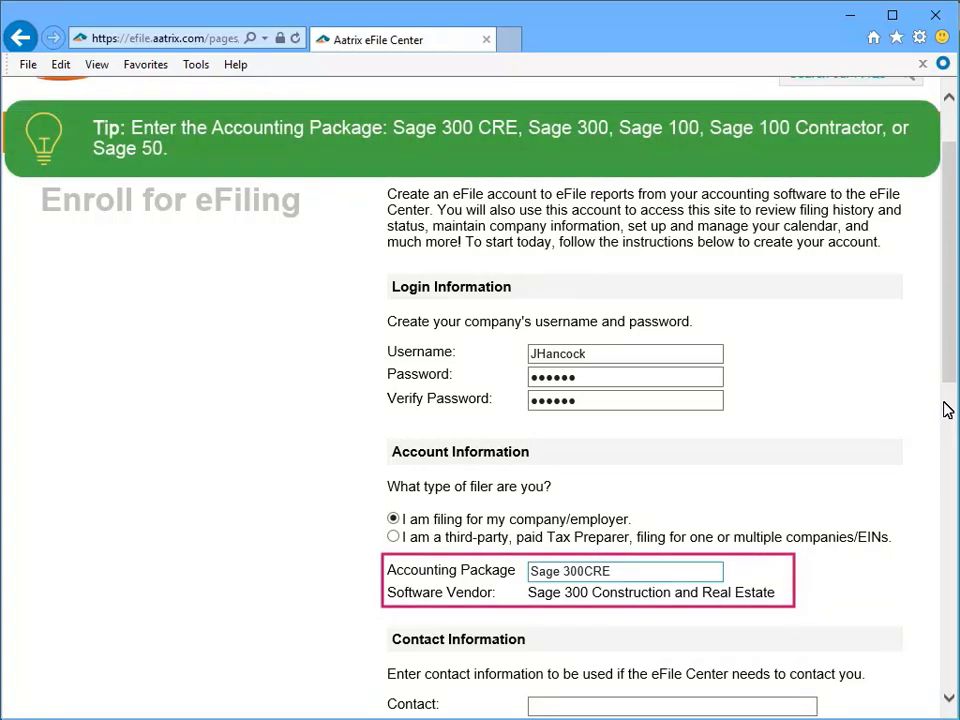
{"action": "scroll", "coordinate": [946, 675], "scroll_direction": "down", "scroll_amount": 3}
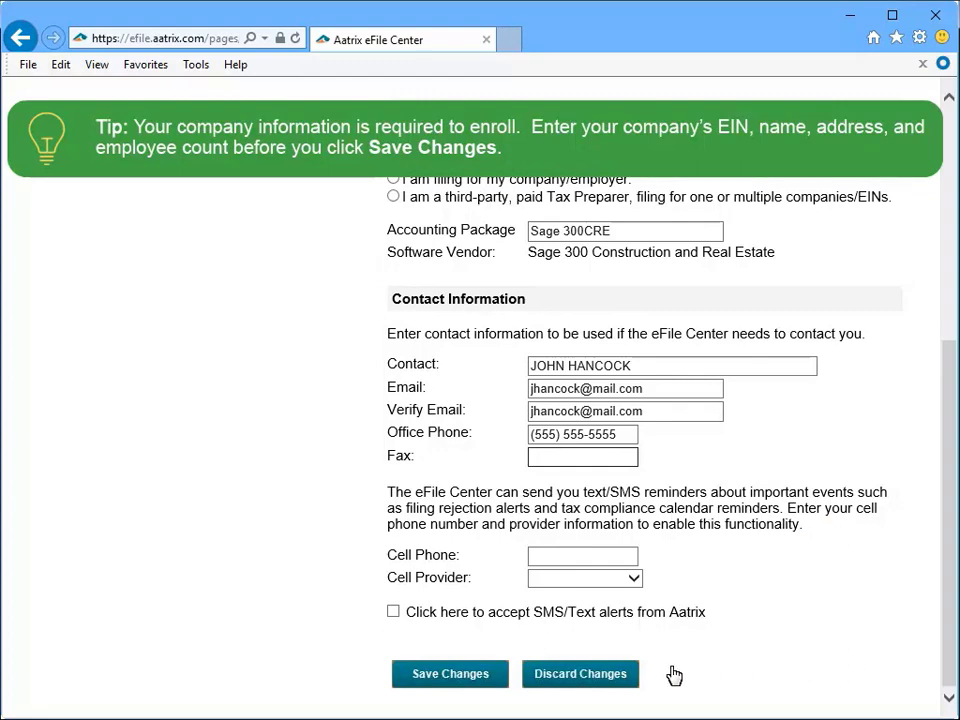
- Save the enrollment, then add a company with EIN 195555555 and an employee count of 200
{"action": "left_click", "coordinate": [403, 681]}
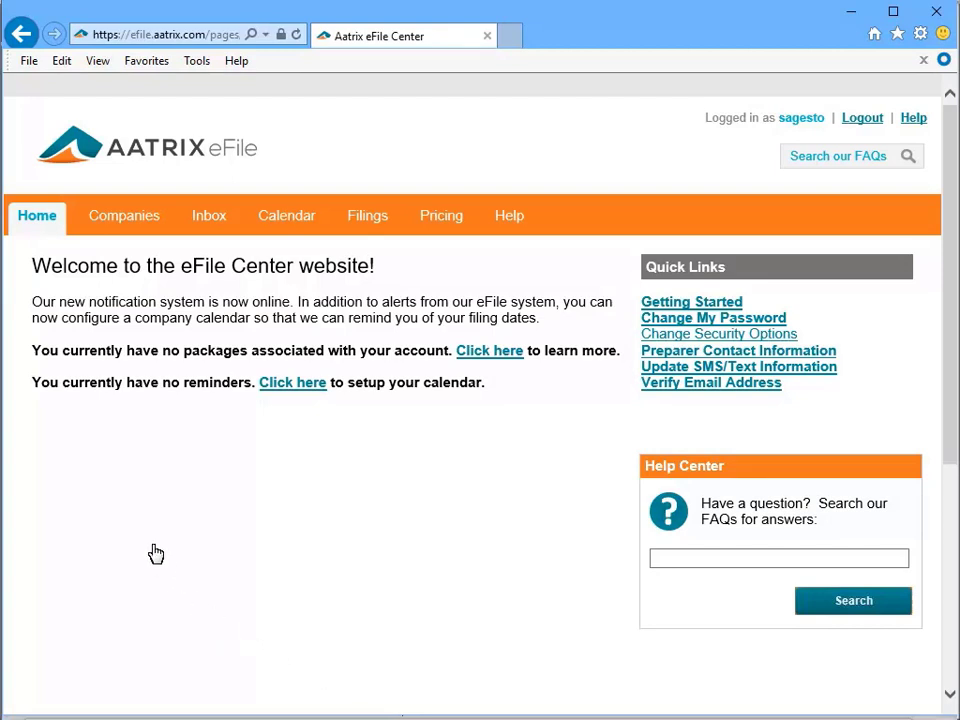
{"action": "left_click", "coordinate": [84, 221]}
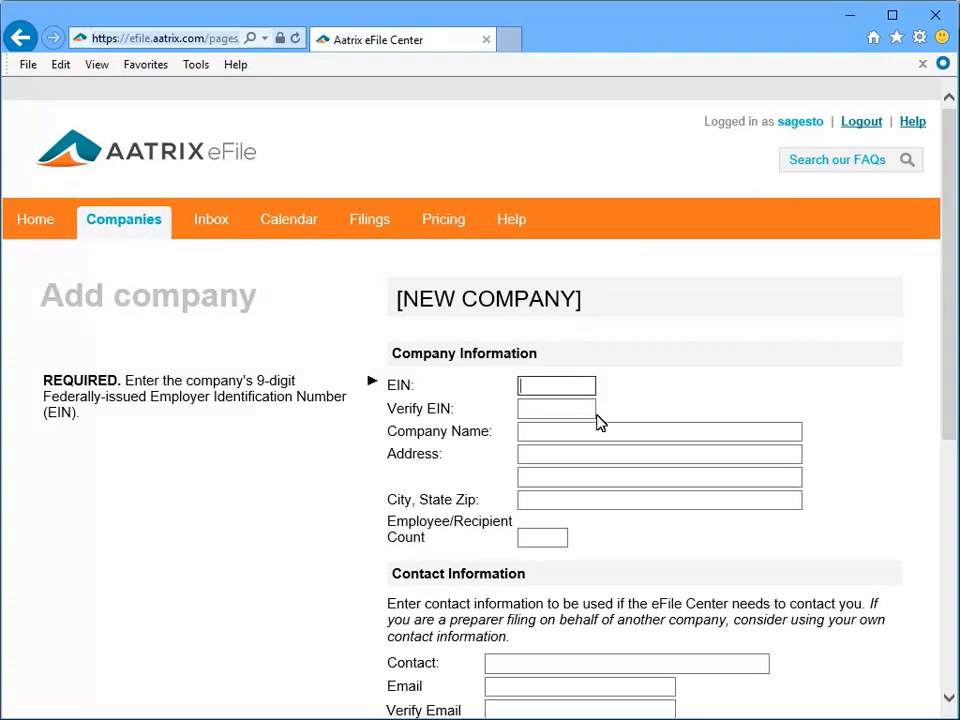
{"action": "type", "text": "195555555"}
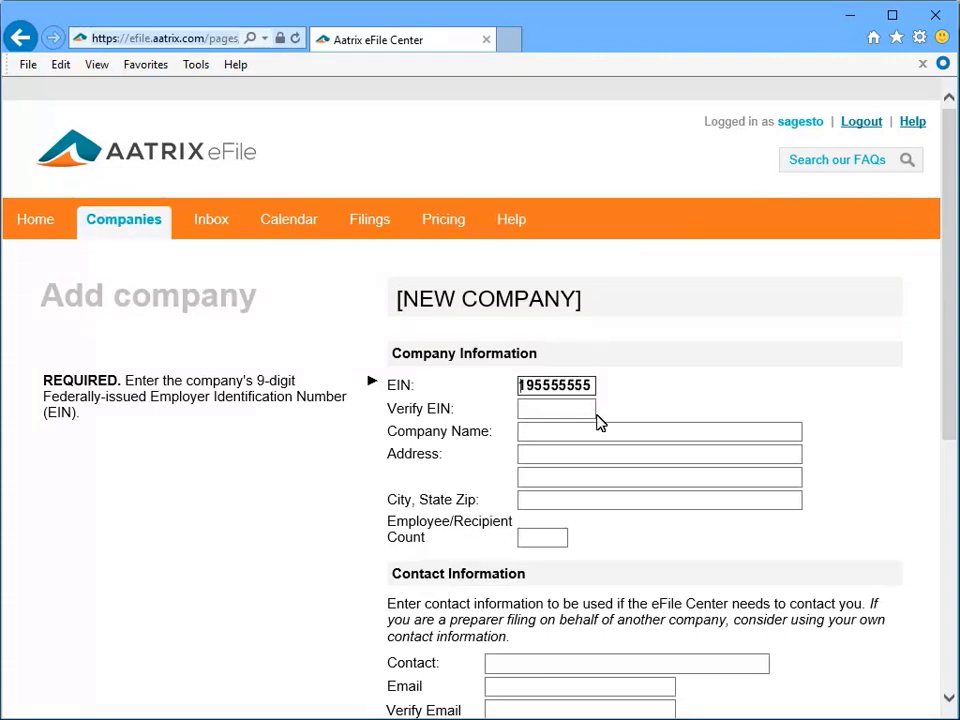
{"action": "key", "text": "Tab"}
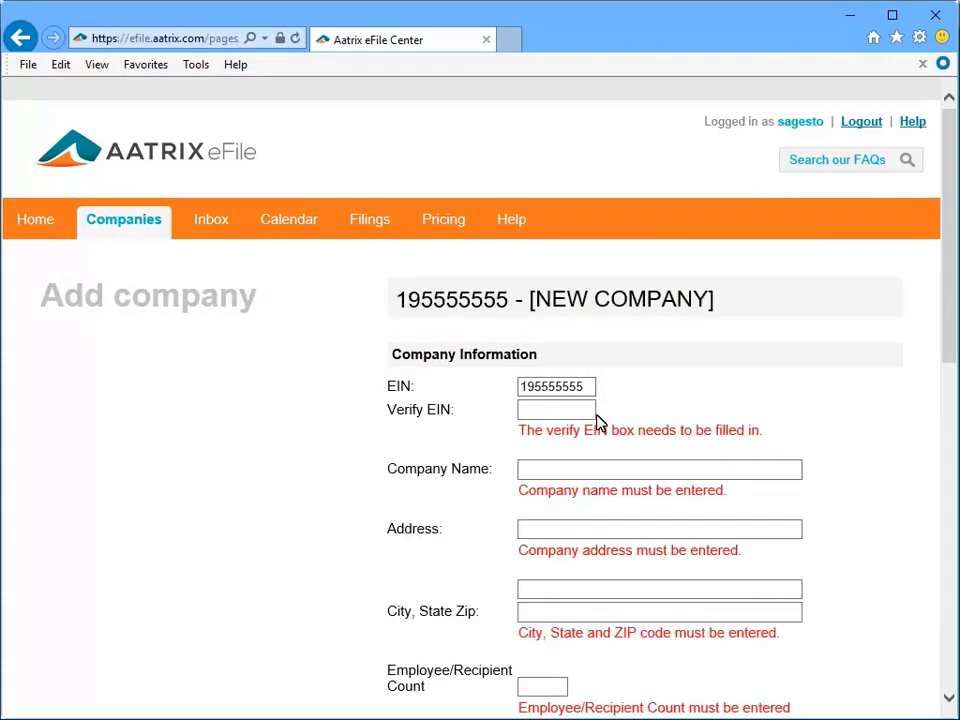
{"action": "type", "text": "195555555"}
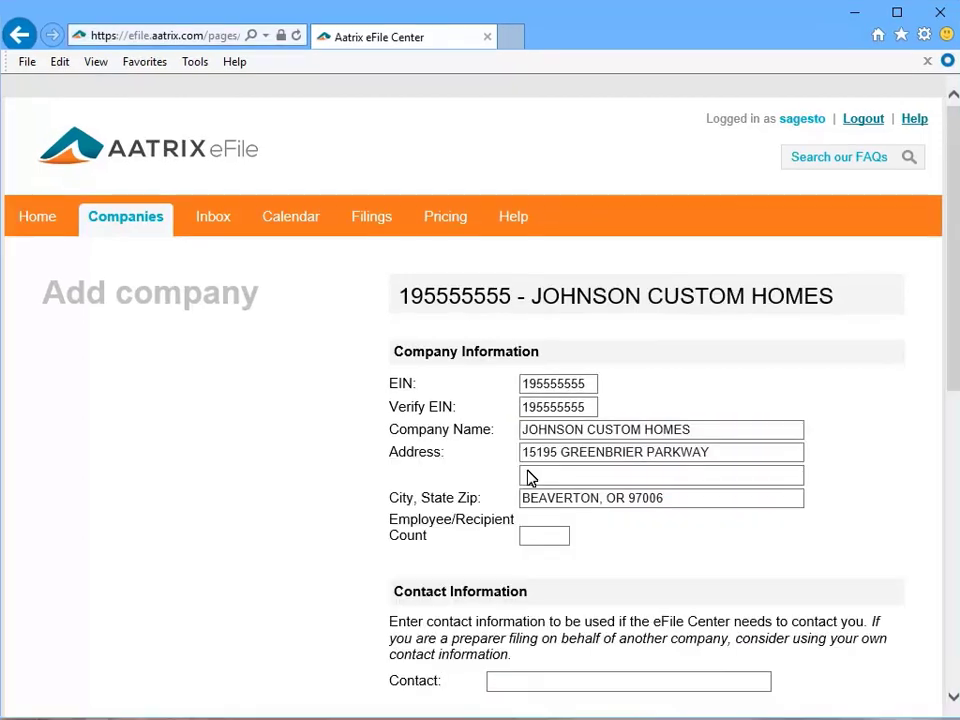
{"action": "left_click", "coordinate": [566, 539]}
{"action": "type", "text": "200"}
- Save JOHNSON CUSTOM HOMES with filing states OR, CA and ID, and open its eFile authorization form
{"action": "scroll", "coordinate": [953, 697], "scroll_direction": "down", "scroll_amount": 2}
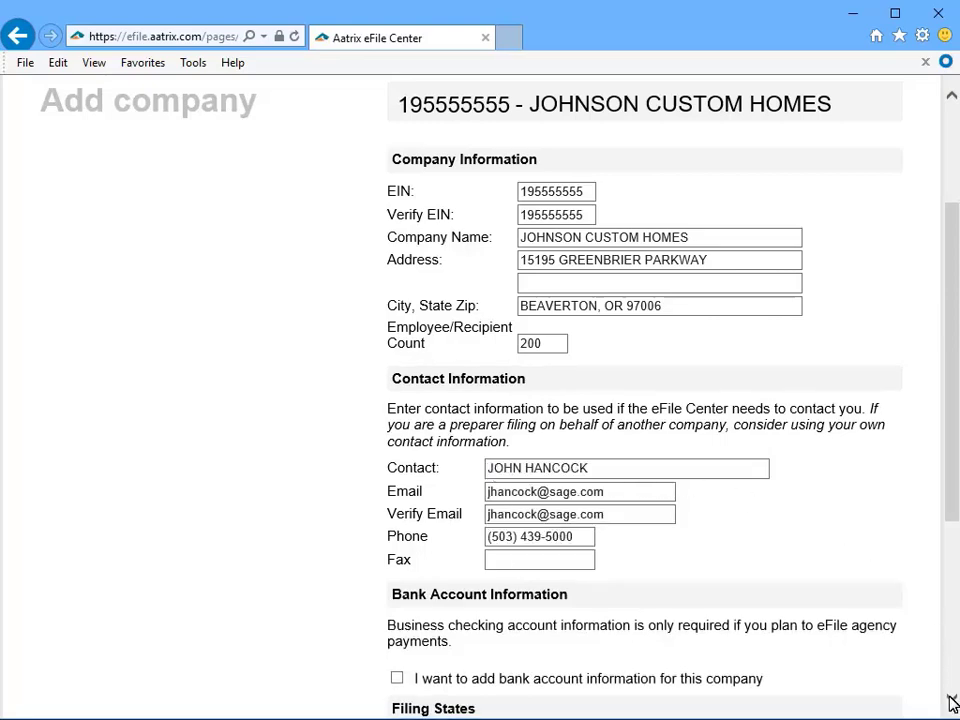
{"action": "scroll", "coordinate": [952, 703], "scroll_direction": "down", "scroll_amount": 3}
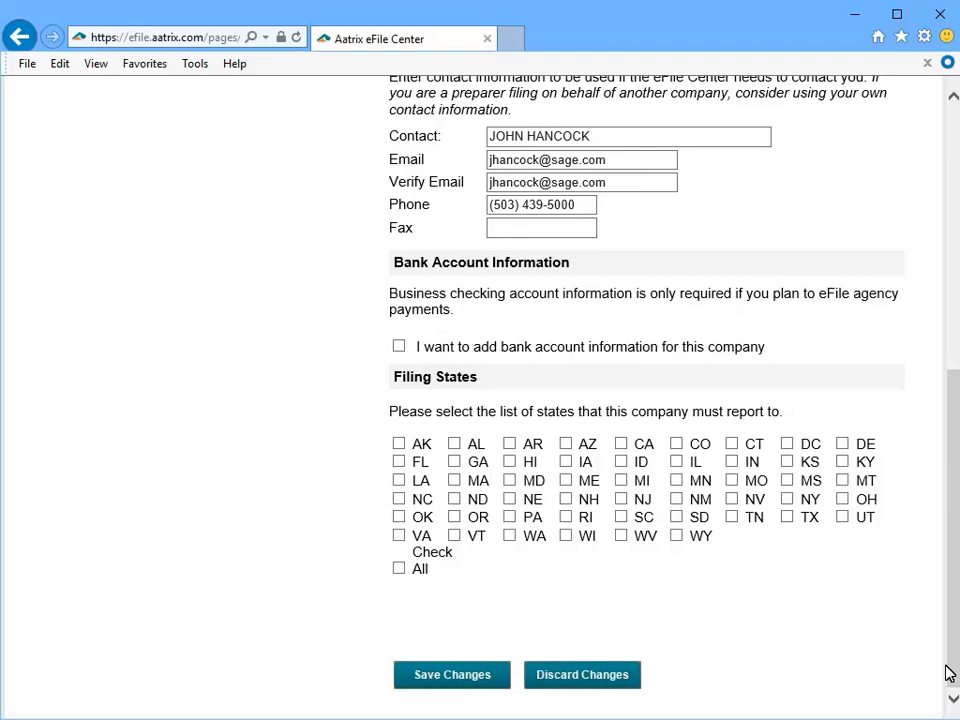
{"action": "left_click", "coordinate": [455, 519]}
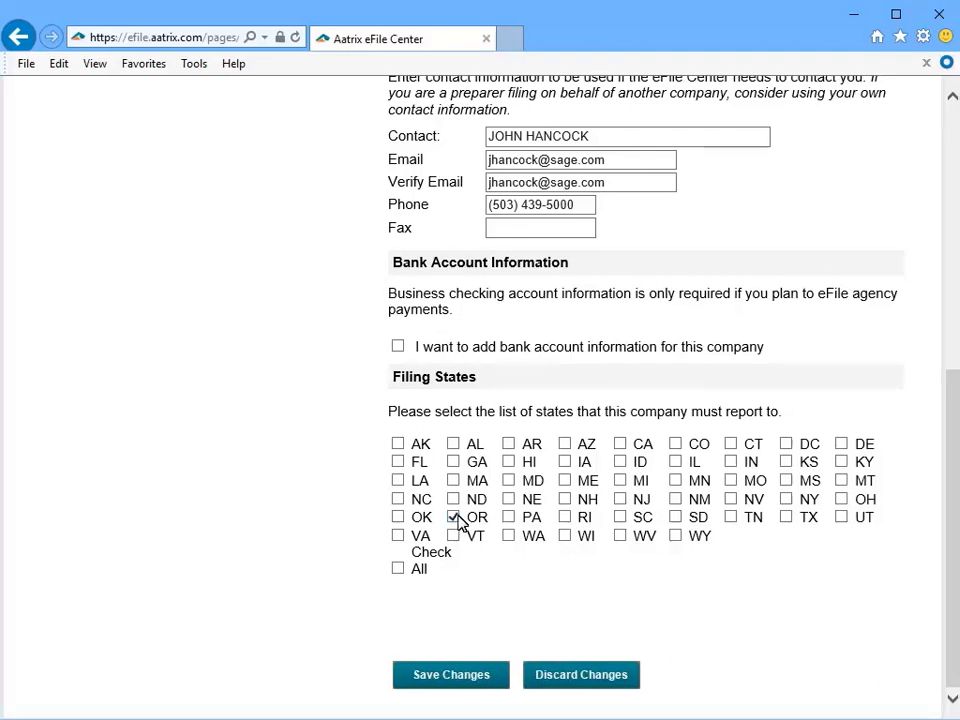
{"action": "left_click", "coordinate": [619, 444]}
{"action": "left_click", "coordinate": [620, 462]}
{"action": "left_click", "coordinate": [406, 678]}
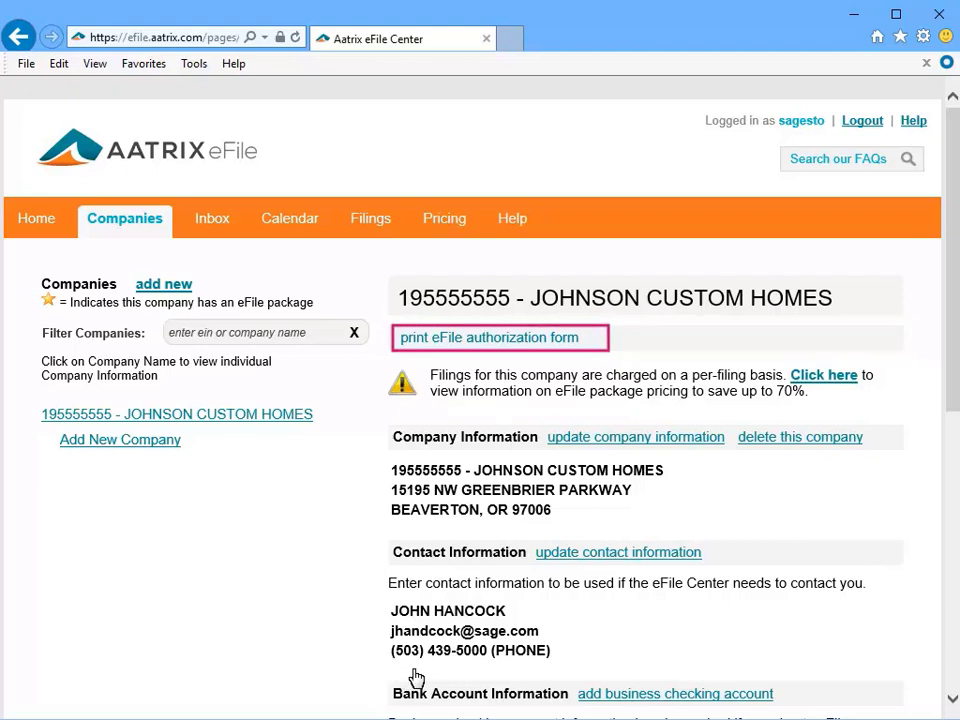
{"action": "left_click", "coordinate": [585, 341]}
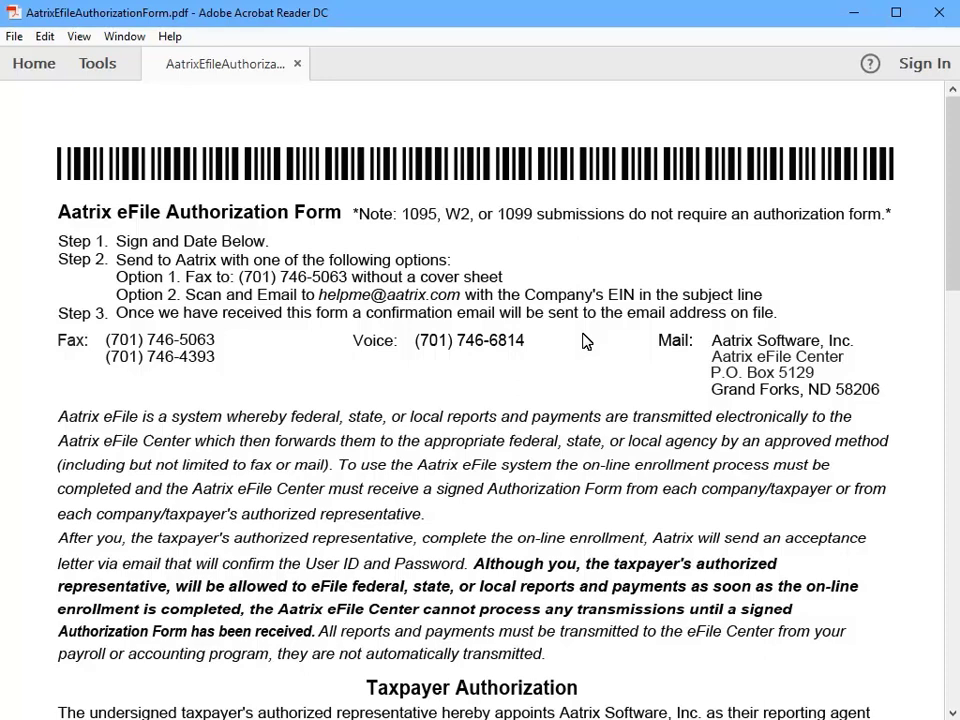
- Review the authorization PDF down to the Taxpayer Authorization signature area, then close Acrobat Reader
{"action": "left_click", "coordinate": [951, 680]}
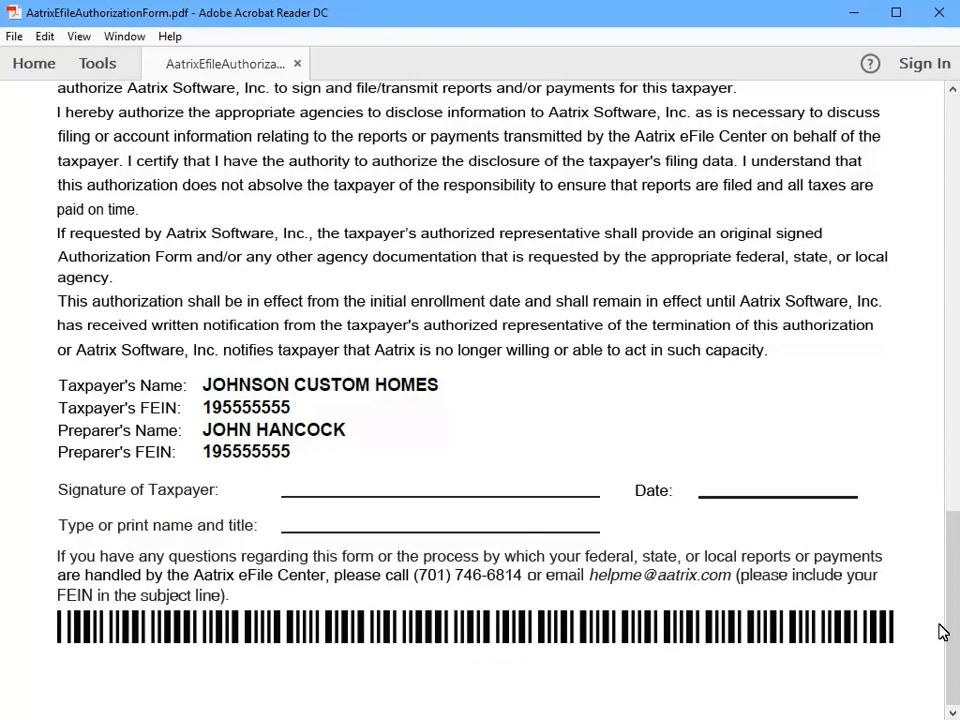
{"action": "left_click", "coordinate": [936, 15]}
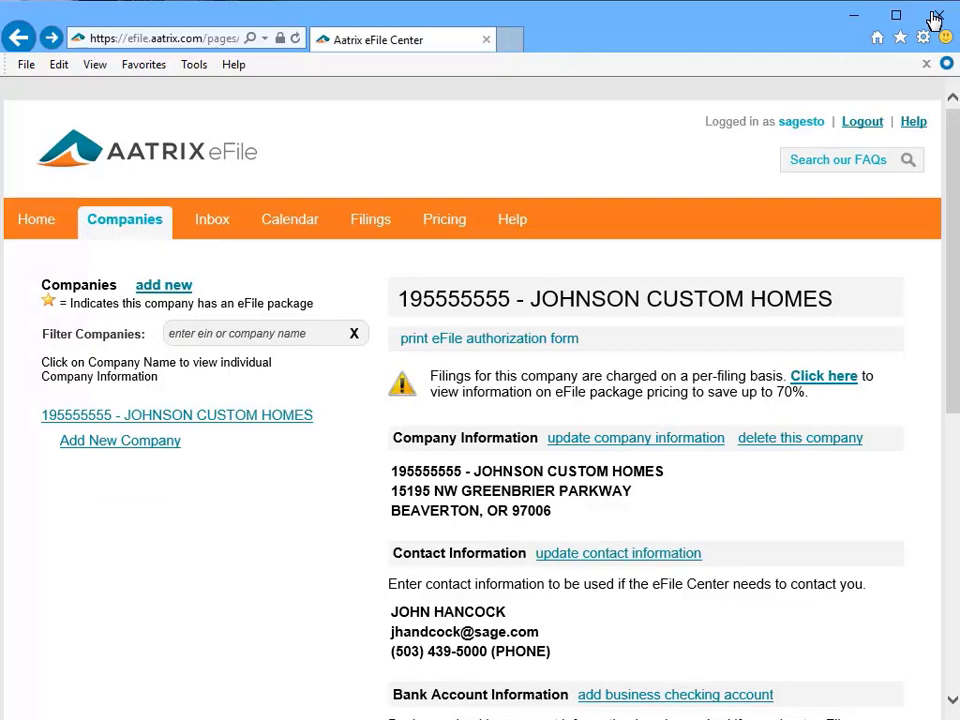
- From the Home page, launch the 20xx Reminder Configuration Wizard for JOHNSON CUSTOM HOMES
{"action": "left_click", "coordinate": [31, 222]}
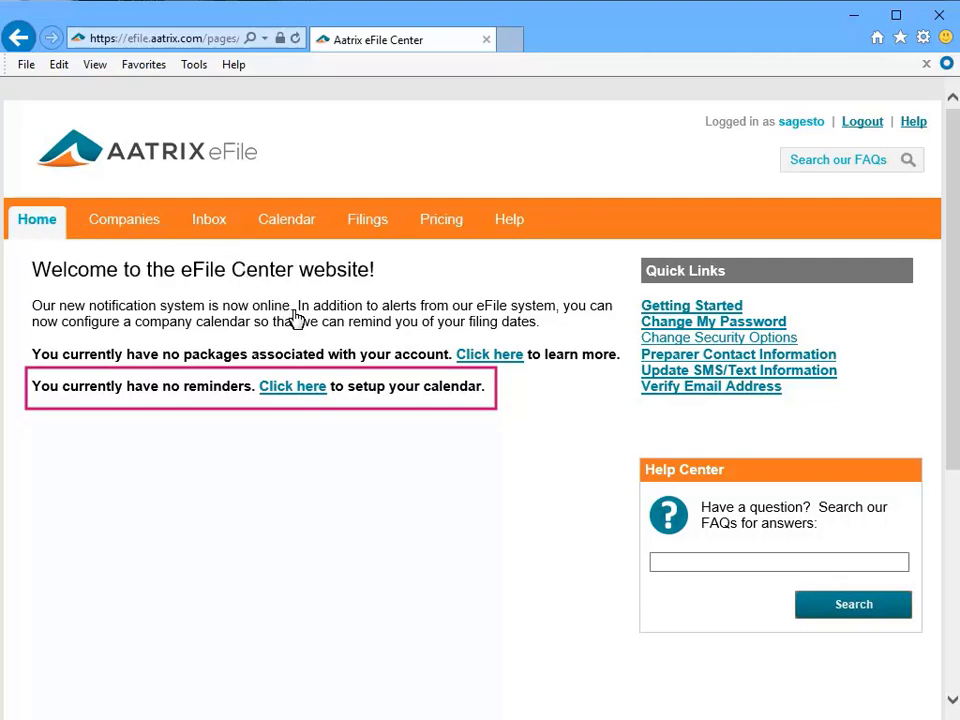
{"action": "left_click", "coordinate": [313, 388]}
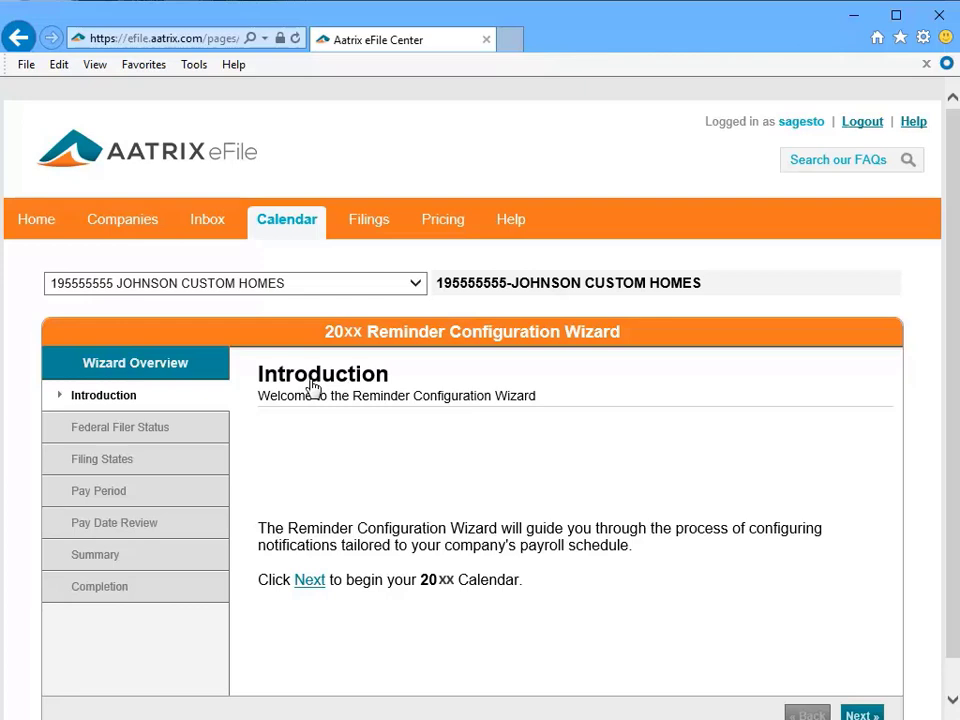
- Set federal filer status to 941 Semi-Weekly Depositor and select all three filing states
{"action": "left_click", "coordinate": [312, 581]}
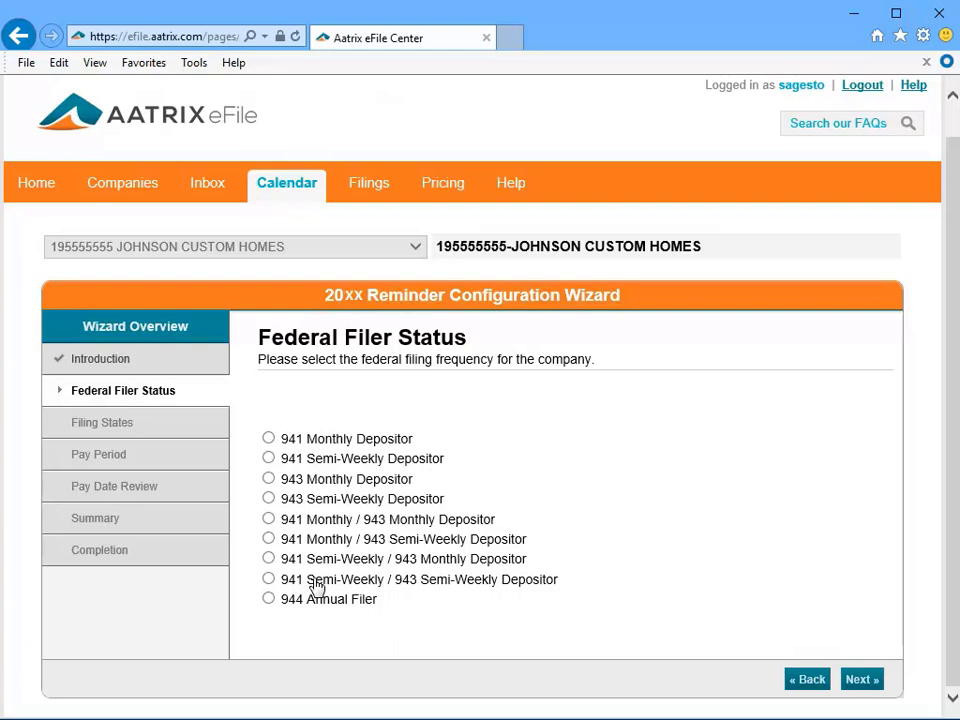
{"action": "left_click", "coordinate": [268, 459]}
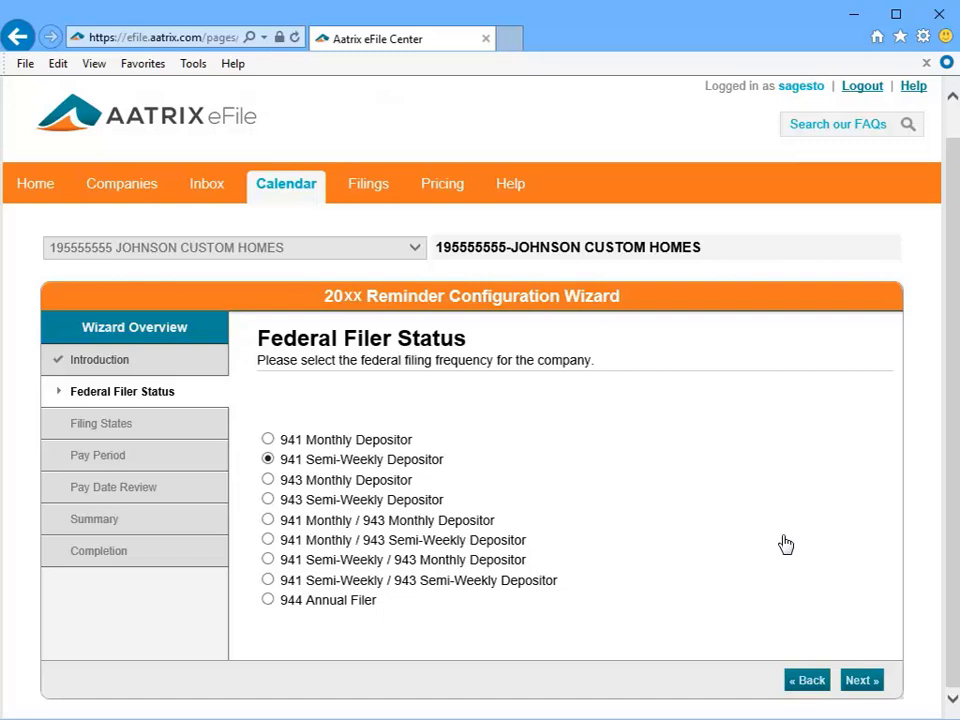
{"action": "left_click", "coordinate": [858, 680]}
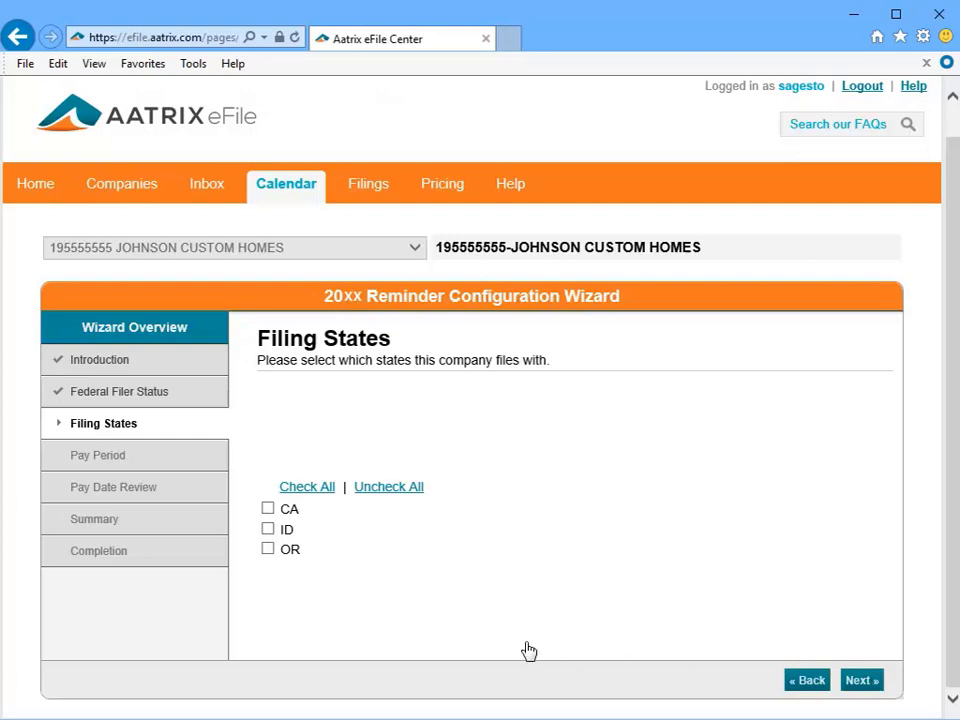
{"action": "left_click", "coordinate": [316, 490]}
{"action": "left_click", "coordinate": [874, 681]}
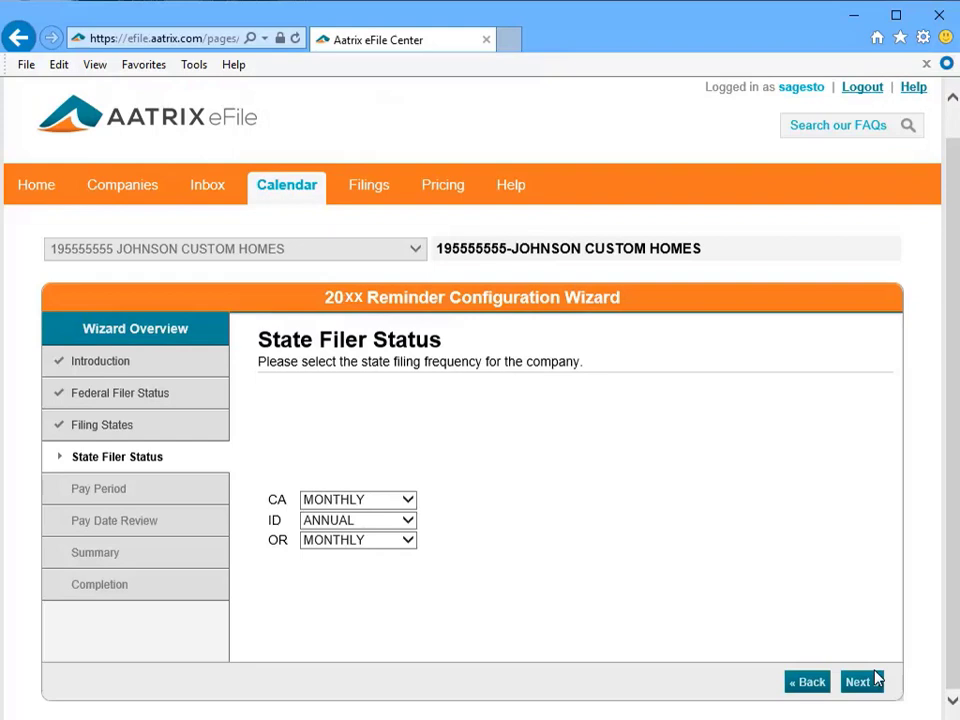
- Set ID to file MONTHLY and choose a Weekly pay period paid on Friday
{"action": "left_click", "coordinate": [409, 521]}
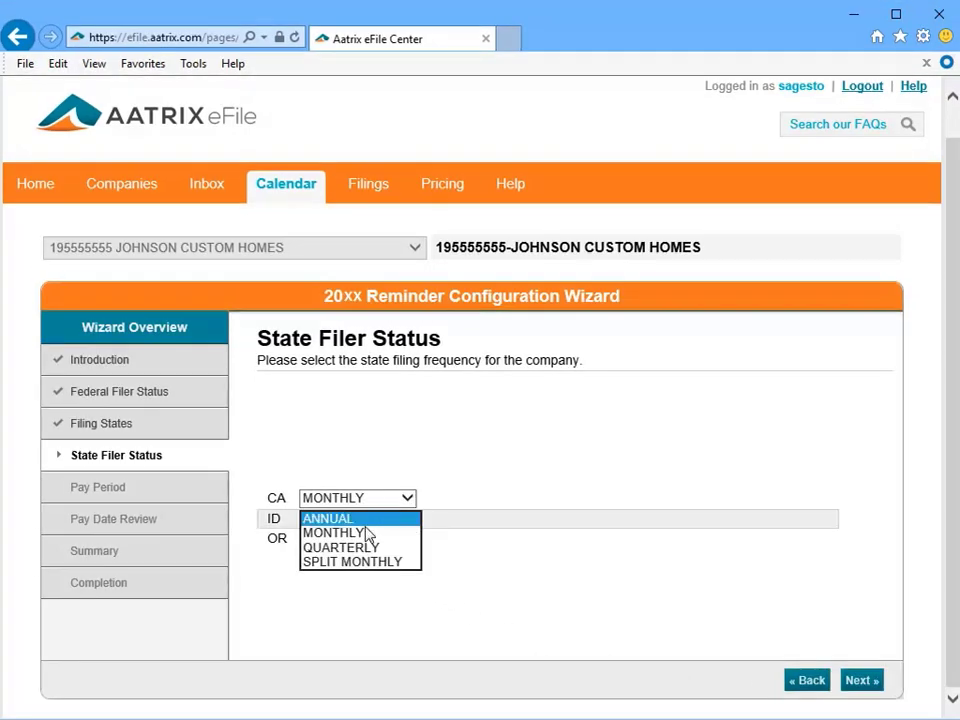
{"action": "left_click", "coordinate": [366, 534]}
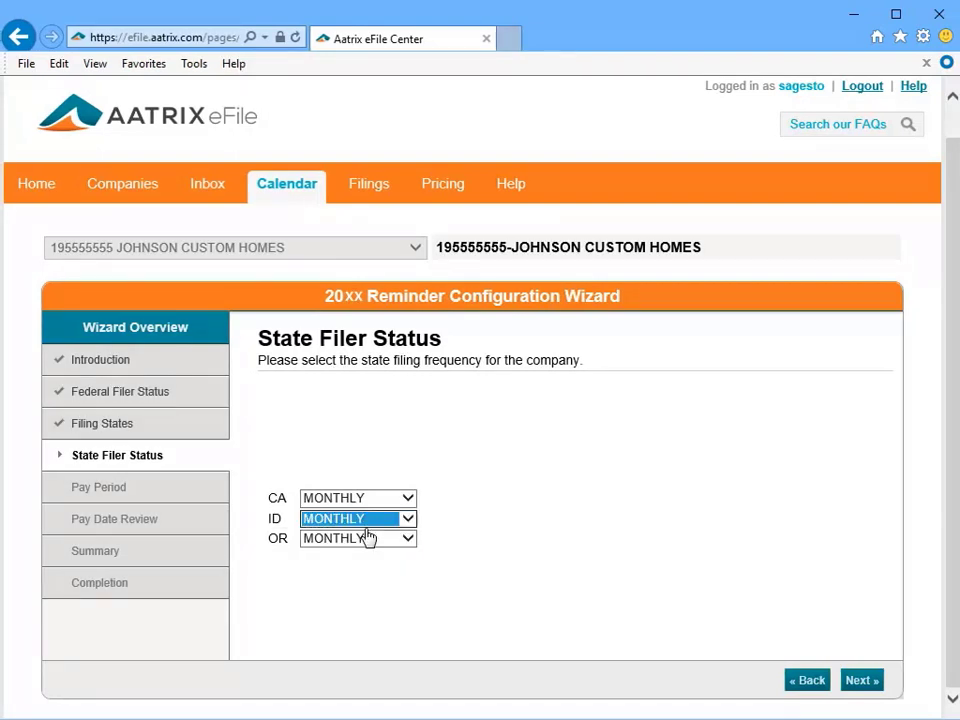
{"action": "left_click", "coordinate": [876, 684]}
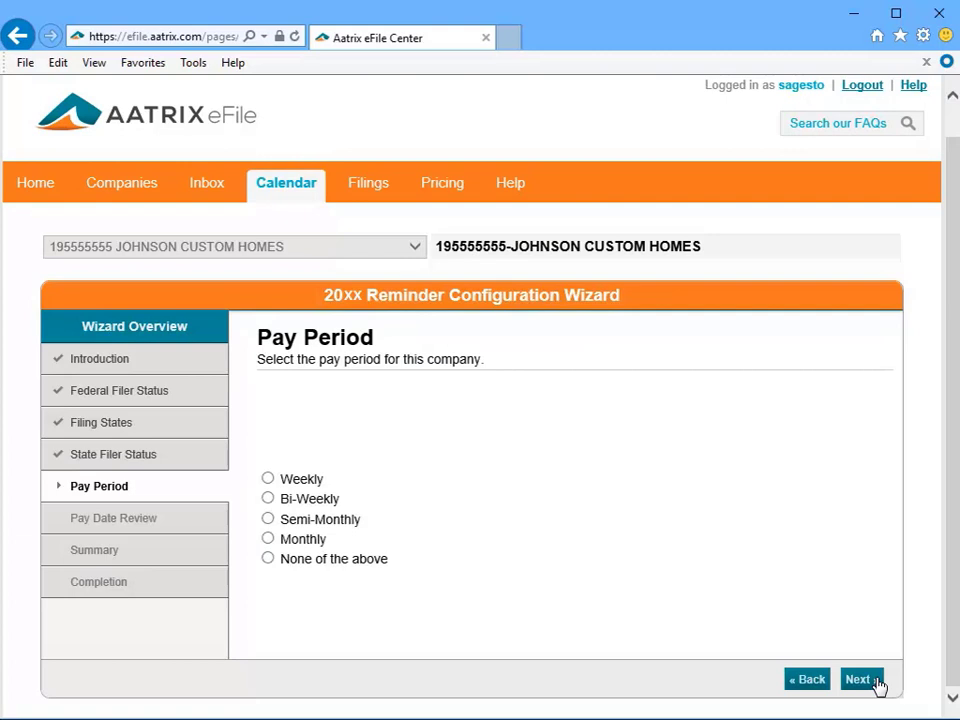
{"action": "left_click", "coordinate": [267, 479]}
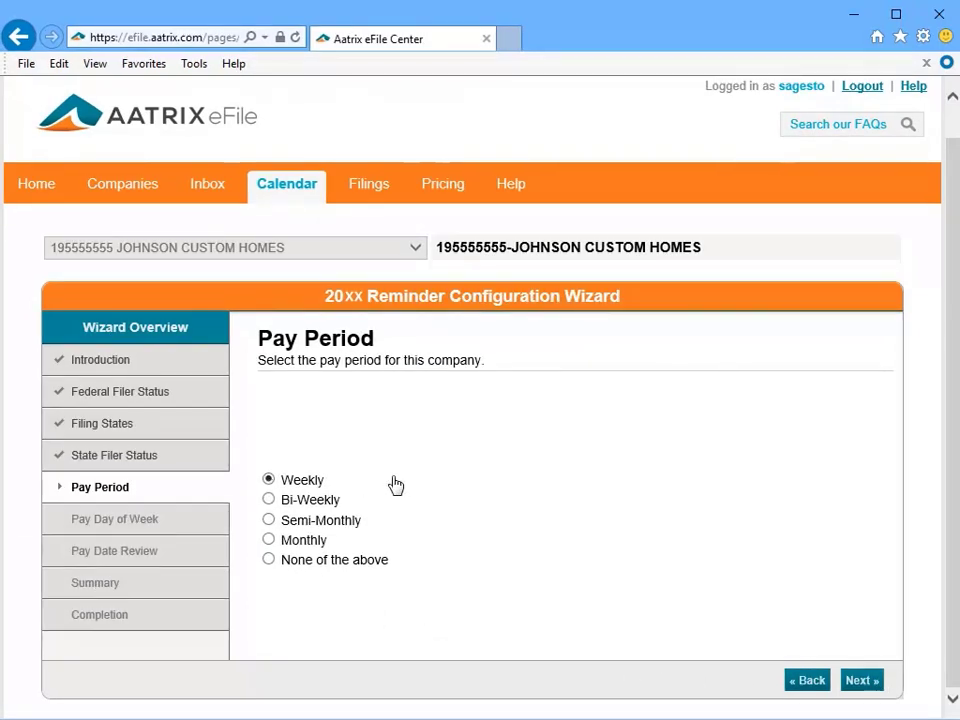
{"action": "left_click", "coordinate": [874, 684]}
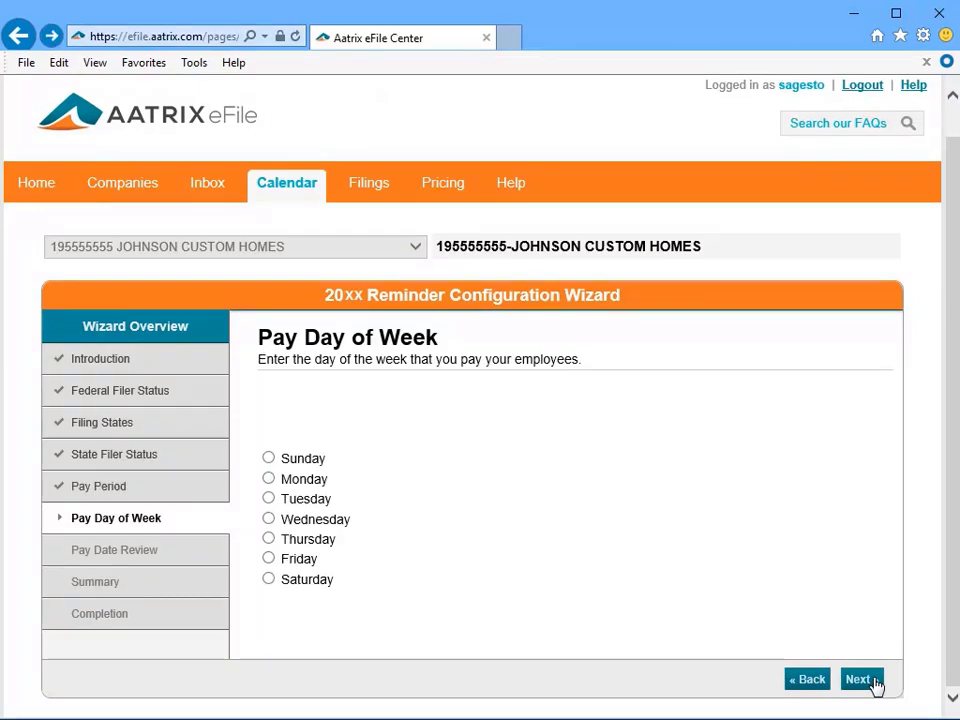
{"action": "left_click", "coordinate": [268, 560]}
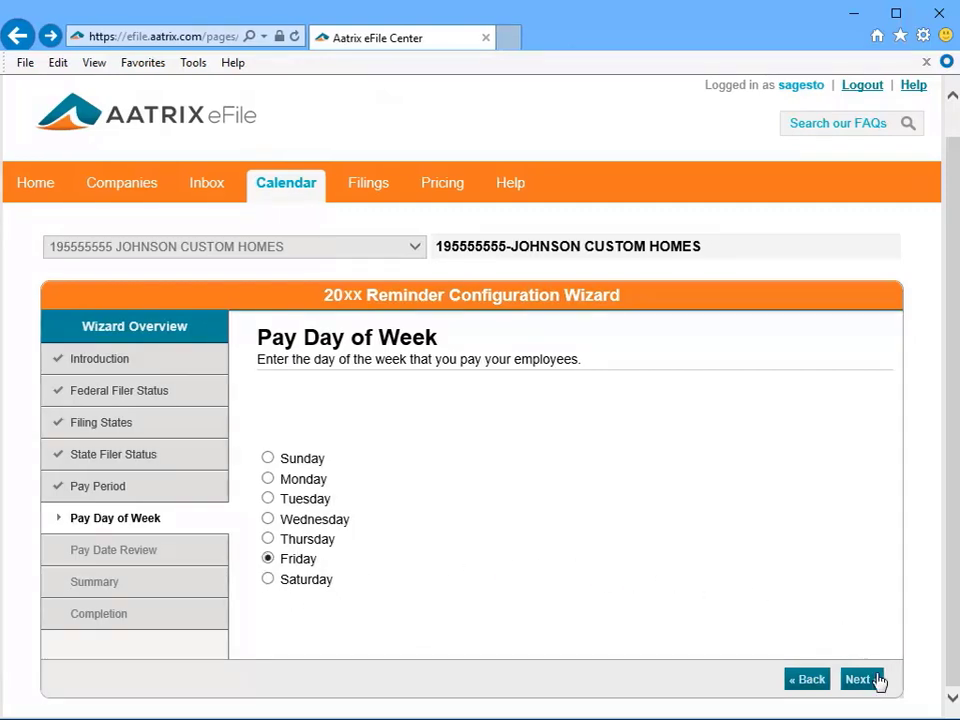
{"action": "left_click", "coordinate": [860, 679]}
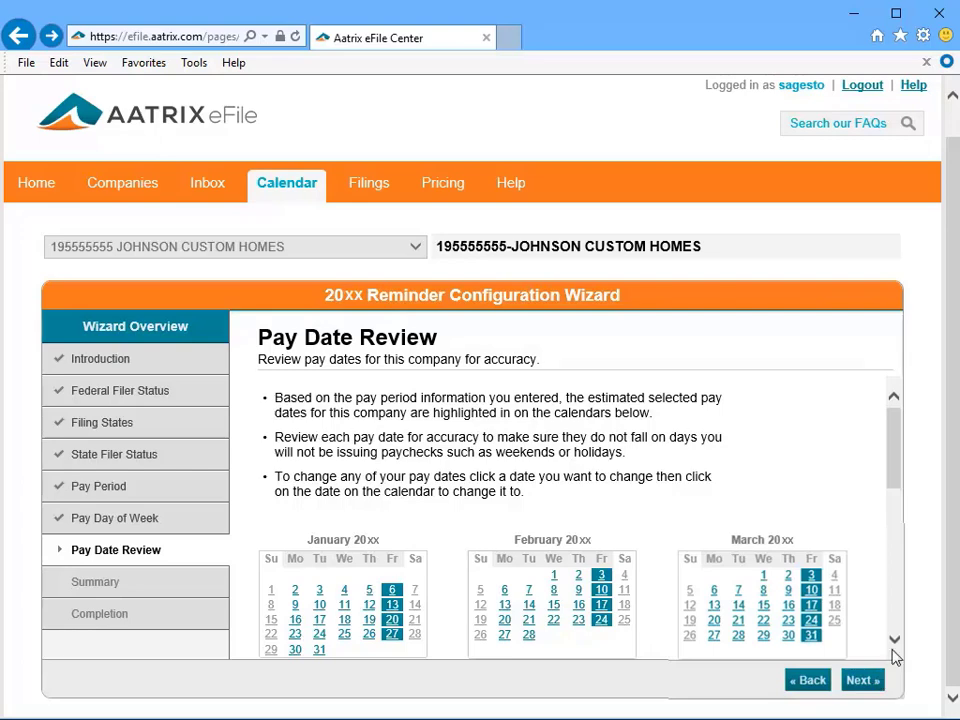
- Accept the weekly Friday pay dates and review the Summary through December 29th
{"action": "scroll", "coordinate": [893, 637], "scroll_direction": "down", "scroll_amount": 3}
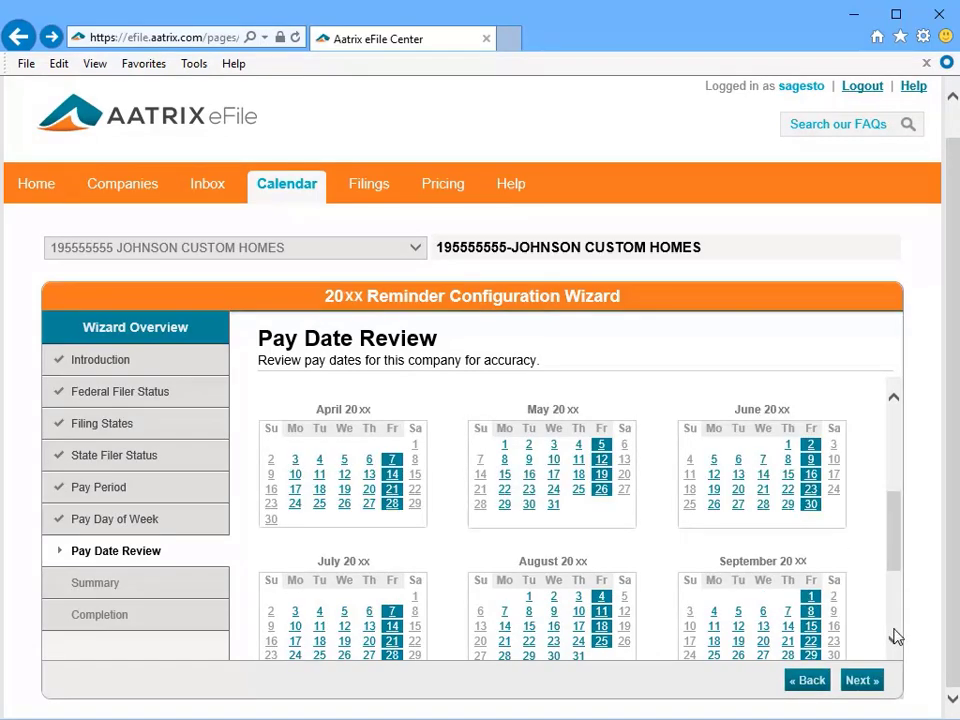
{"action": "scroll", "coordinate": [897, 636], "scroll_direction": "down", "scroll_amount": 3}
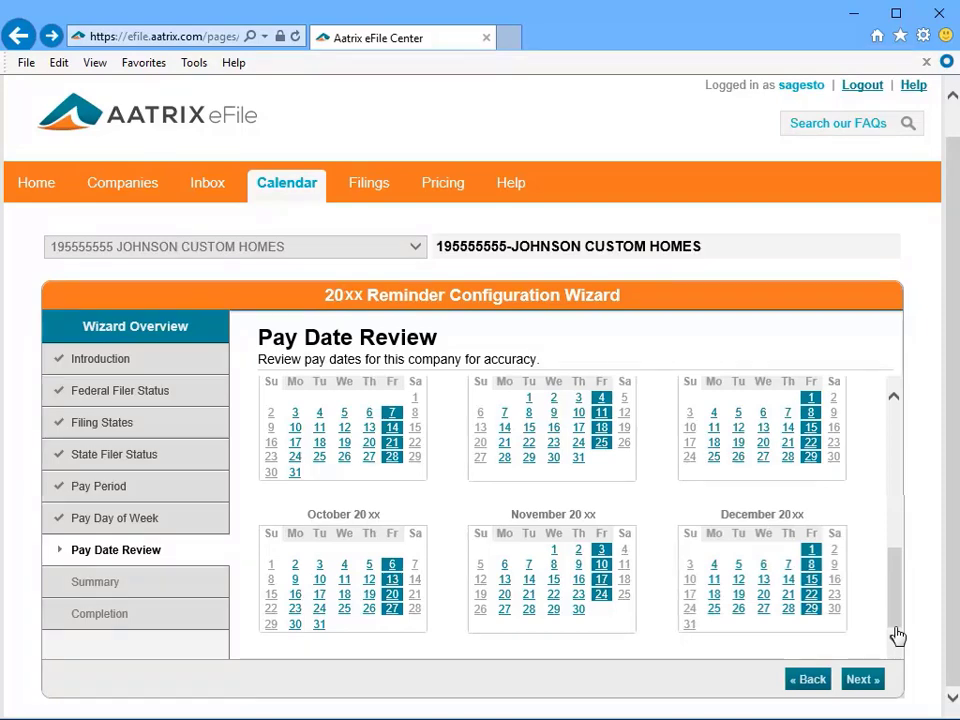
{"action": "left_click", "coordinate": [877, 680]}
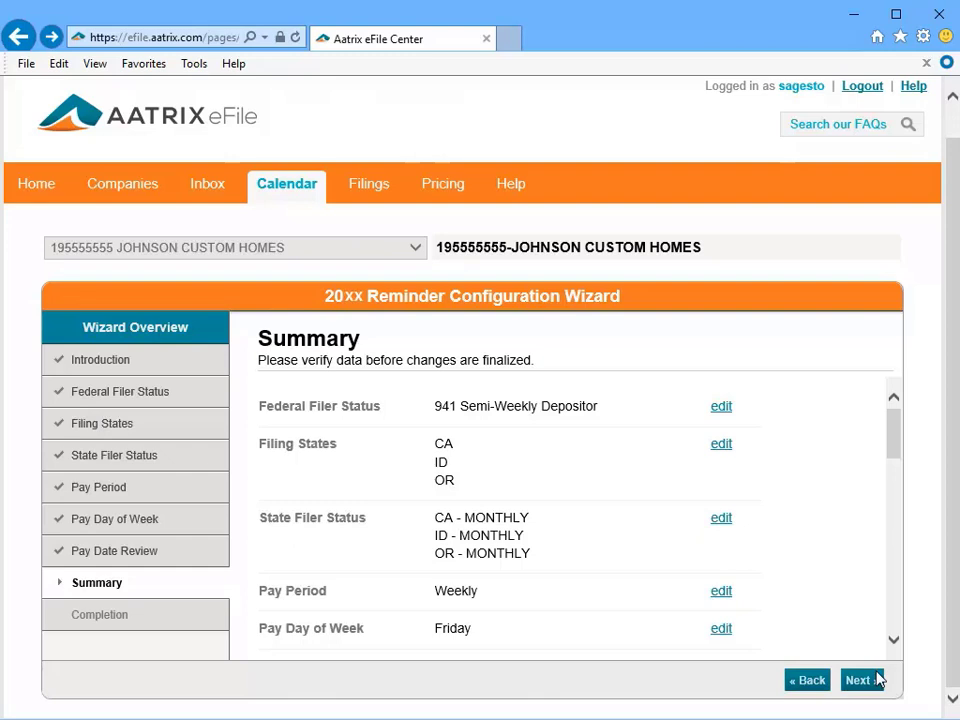
{"action": "scroll", "coordinate": [896, 638], "scroll_direction": "down", "scroll_amount": 2}
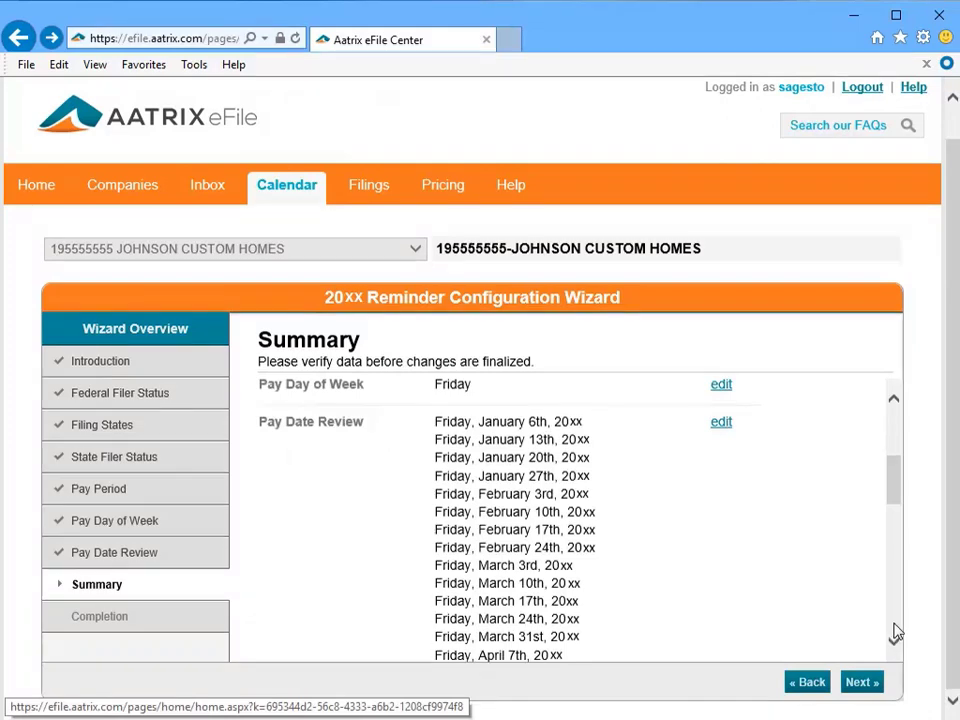
{"action": "scroll", "coordinate": [896, 632], "scroll_direction": "down", "scroll_amount": 3}
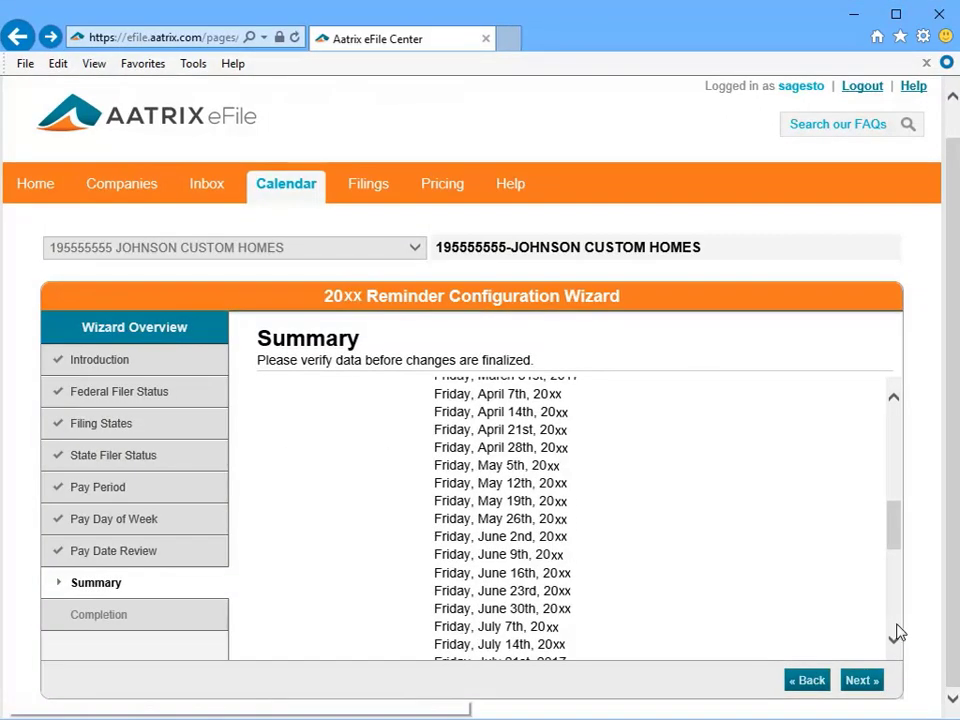
{"action": "scroll", "coordinate": [897, 636], "scroll_direction": "down", "scroll_amount": 3}
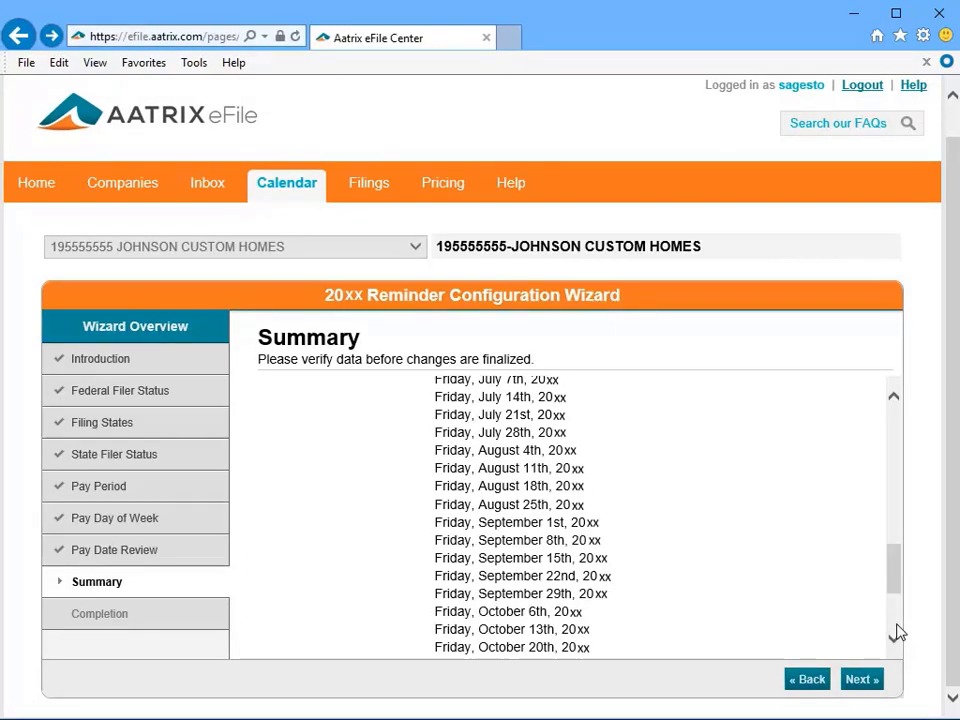
{"action": "scroll", "coordinate": [896, 632], "scroll_direction": "down", "scroll_amount": 3}
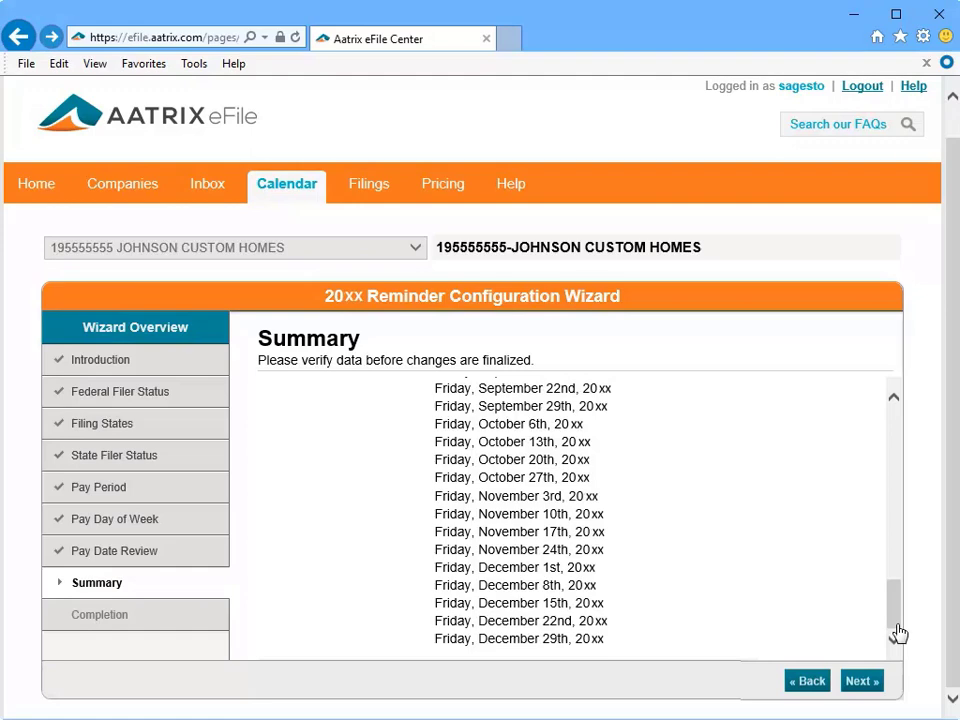
- Finish the wizard, check the calendar's upcoming filing events including 8109-V_FORM, and return to the welcome page
{"action": "left_click", "coordinate": [876, 681]}
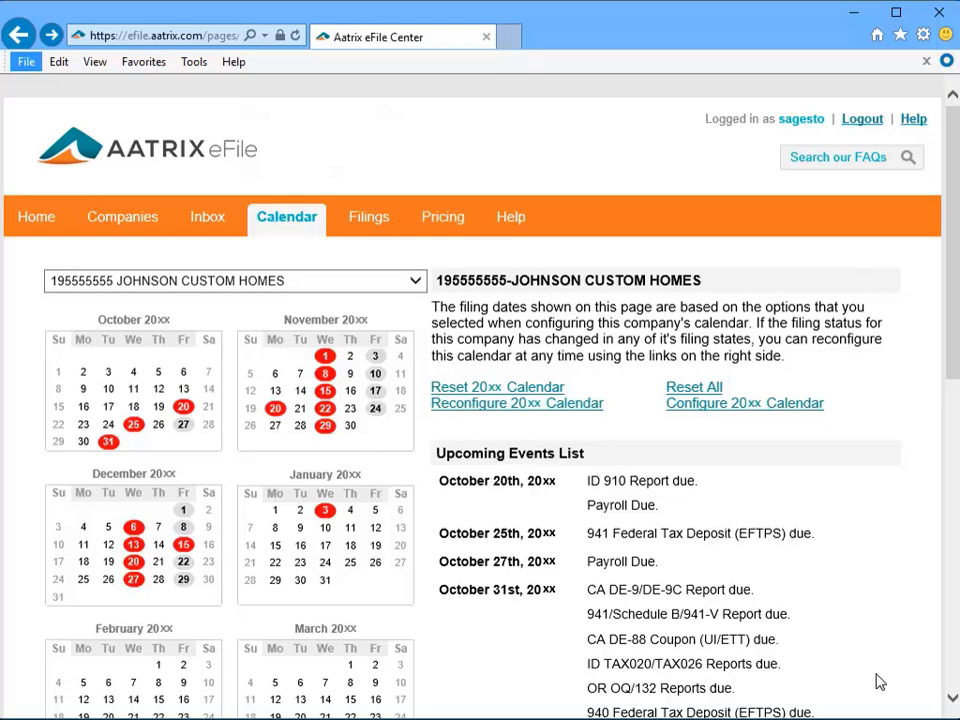
{"action": "left_click", "coordinate": [946, 601]}
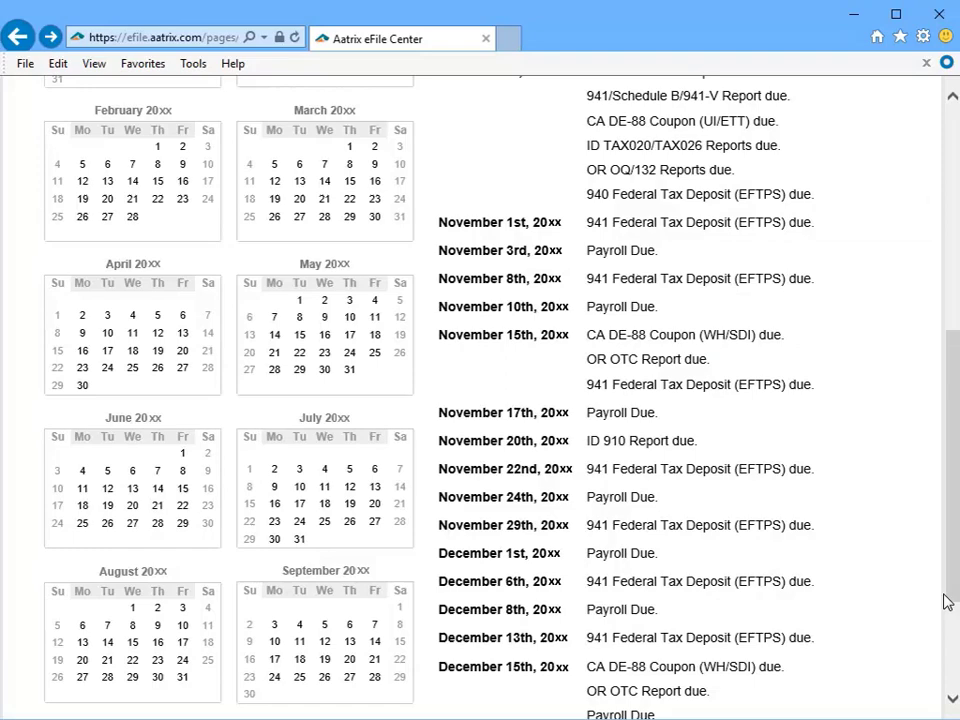
{"action": "left_click", "coordinate": [946, 118]}
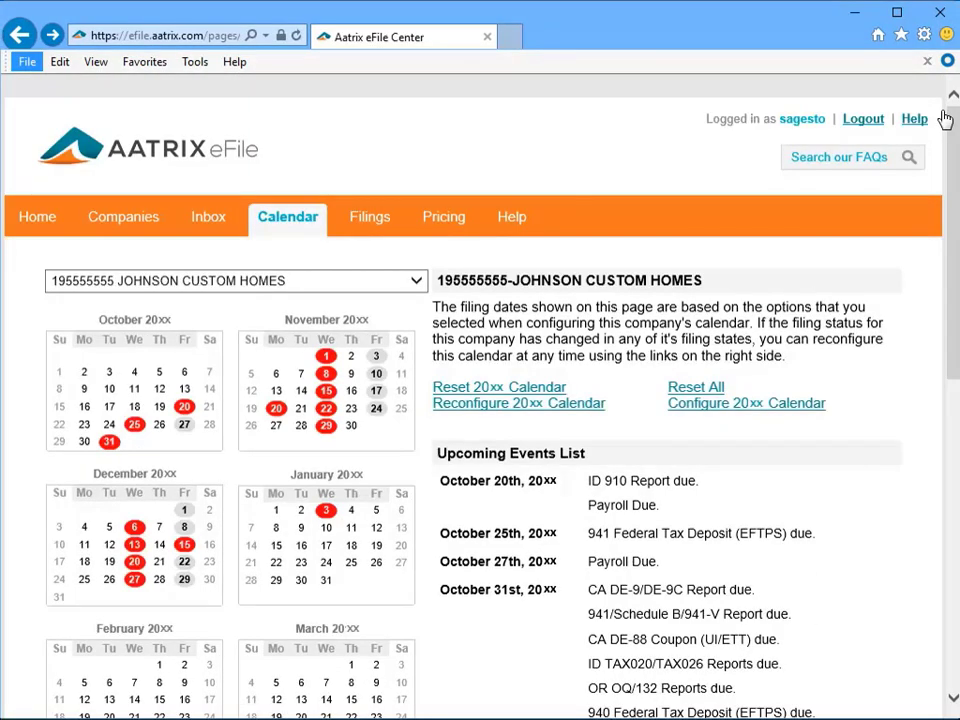
{"action": "left_click", "coordinate": [9, 219]}
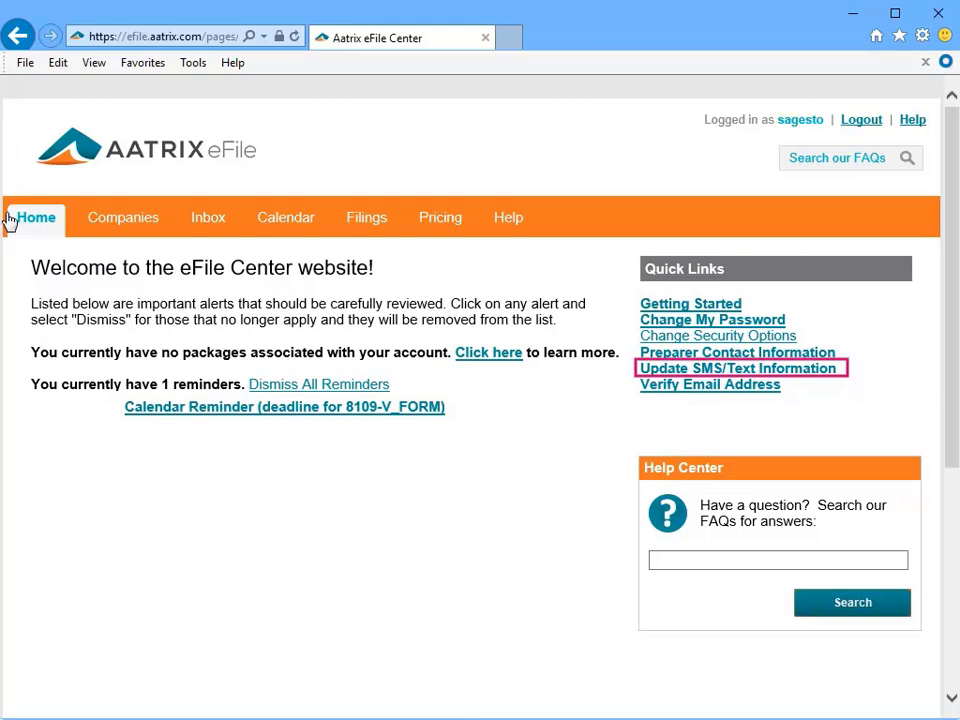
- Open Update SMS/Text Information from Quick Links to enter a cell phone and provider
{"action": "left_click", "coordinate": [838, 369]}
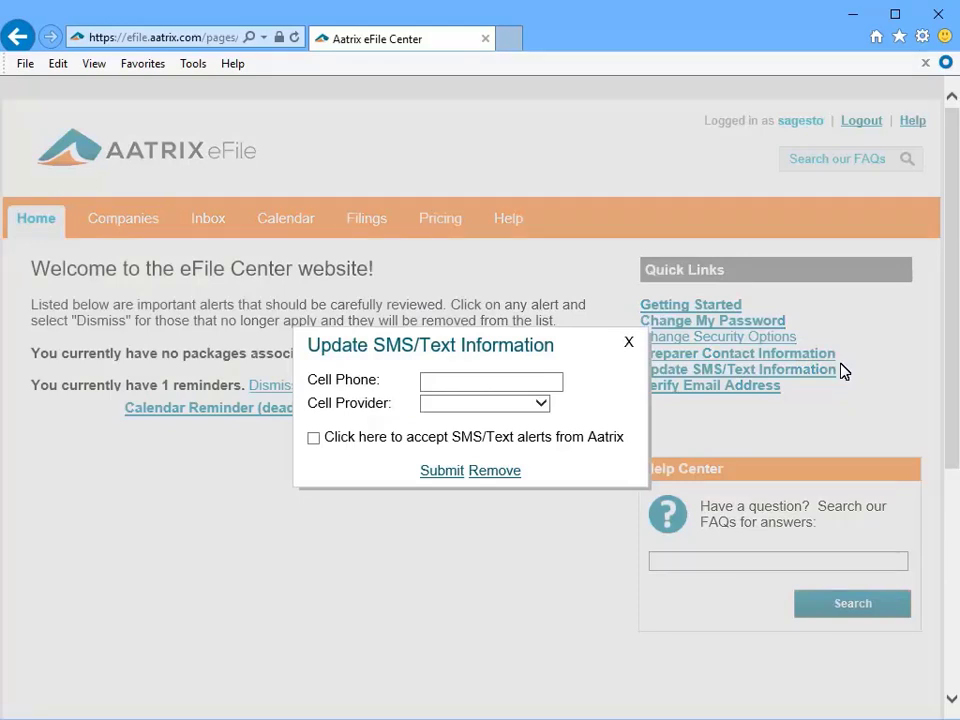